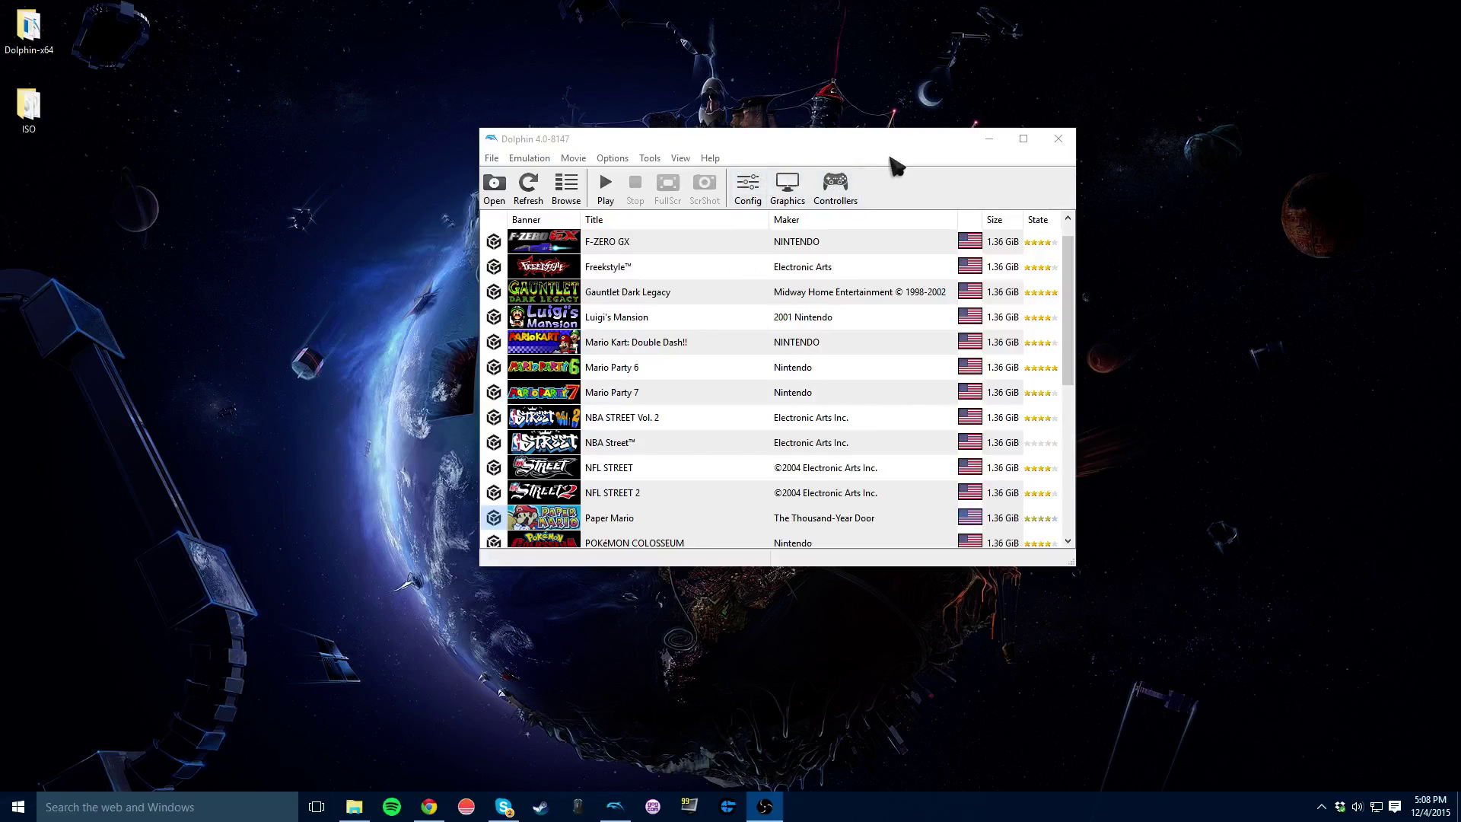
- Open the emulator configuration and review the general settings, including dual core and the available framelimit values
{"action": "left_click", "coordinate": [912, 137]}
{"action": "left_click_drag", "start_coordinate": [789, 140], "coordinate": [725, 233]}
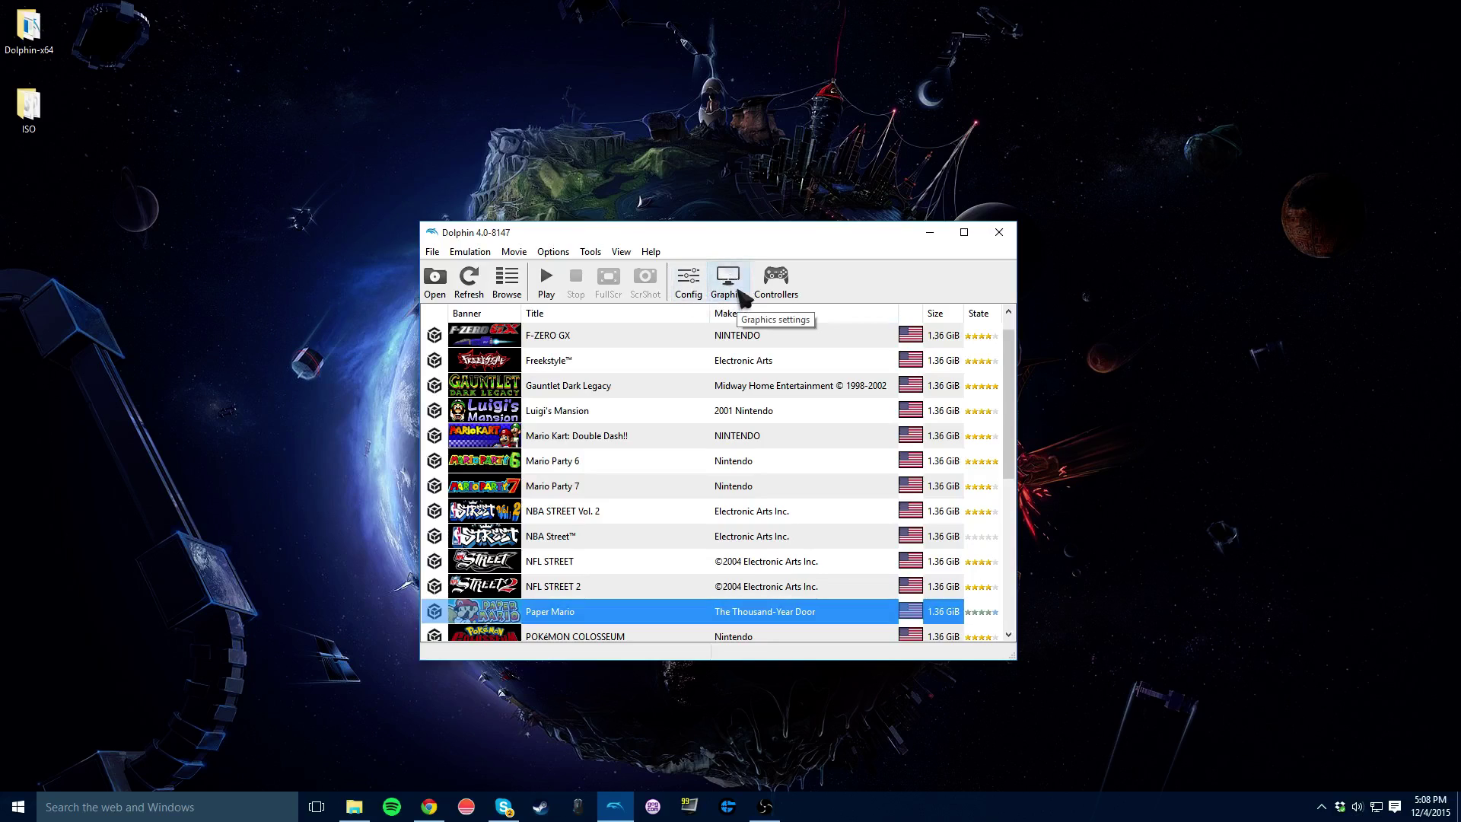
{"action": "left_click", "coordinate": [689, 283]}
{"action": "left_click_drag", "start_coordinate": [580, 293], "coordinate": [548, 249]}
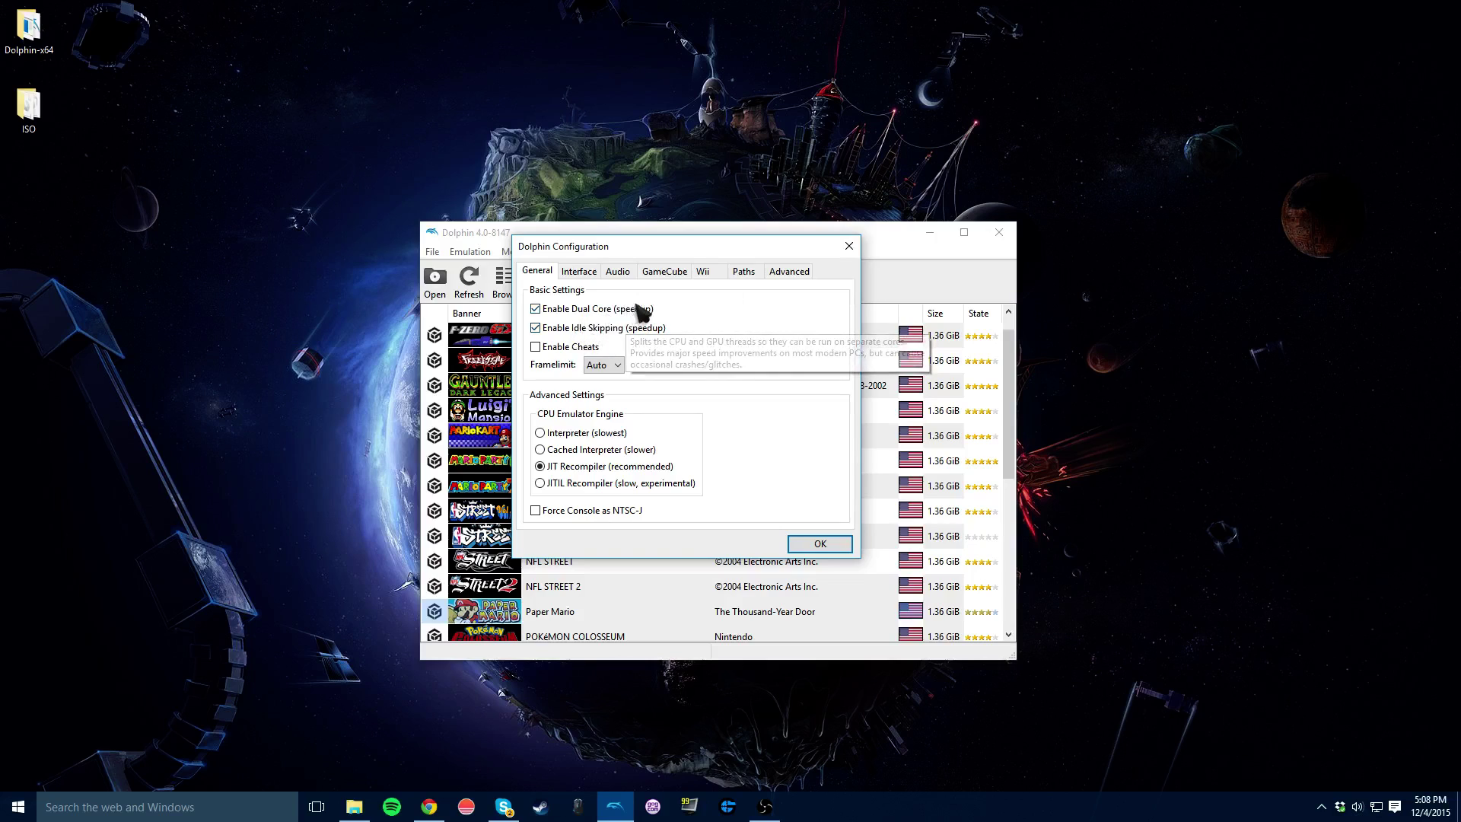
{"action": "mouse_move", "coordinate": [640, 309]}
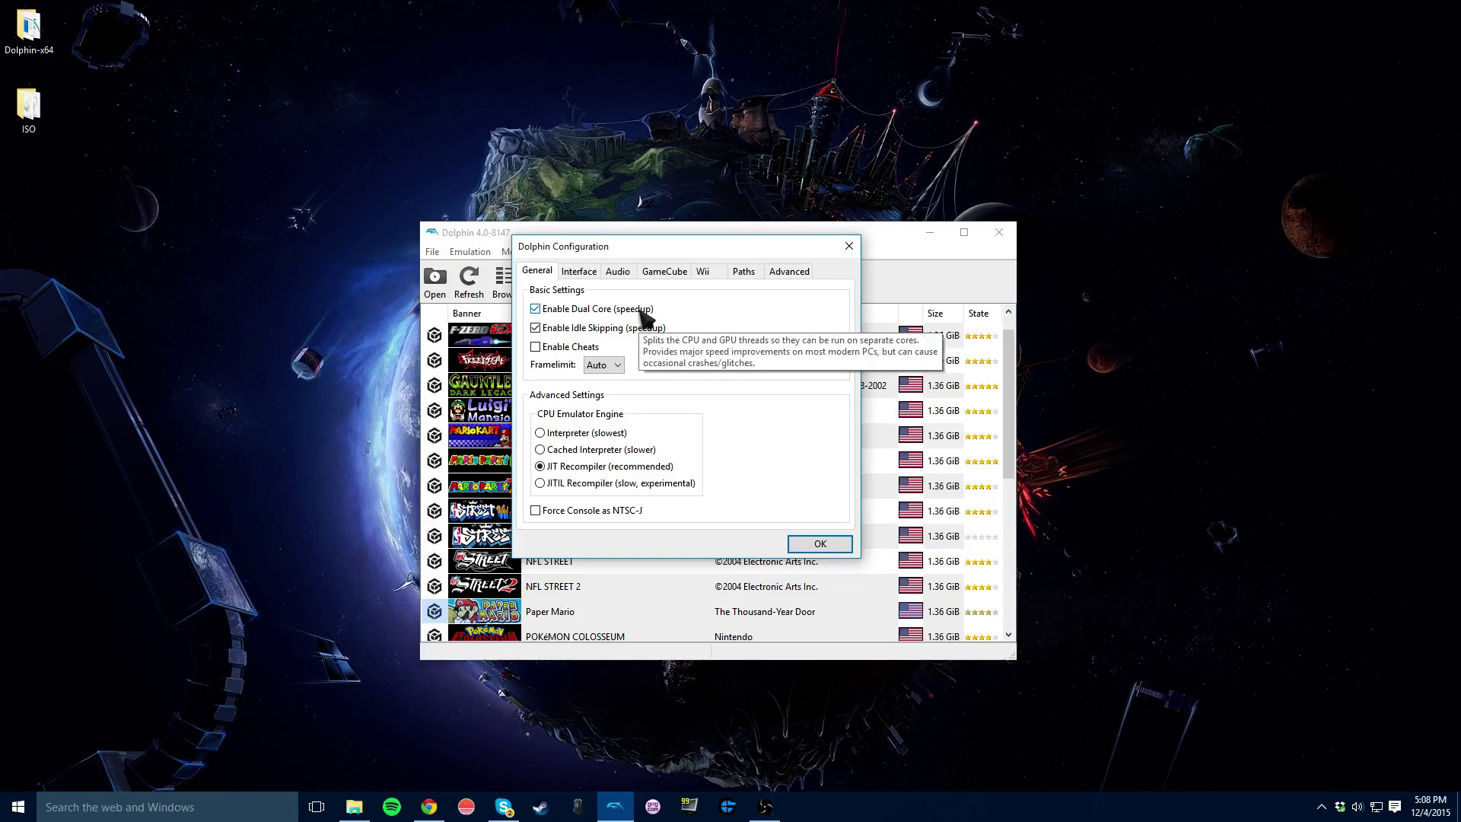
{"action": "left_click", "coordinate": [615, 366]}
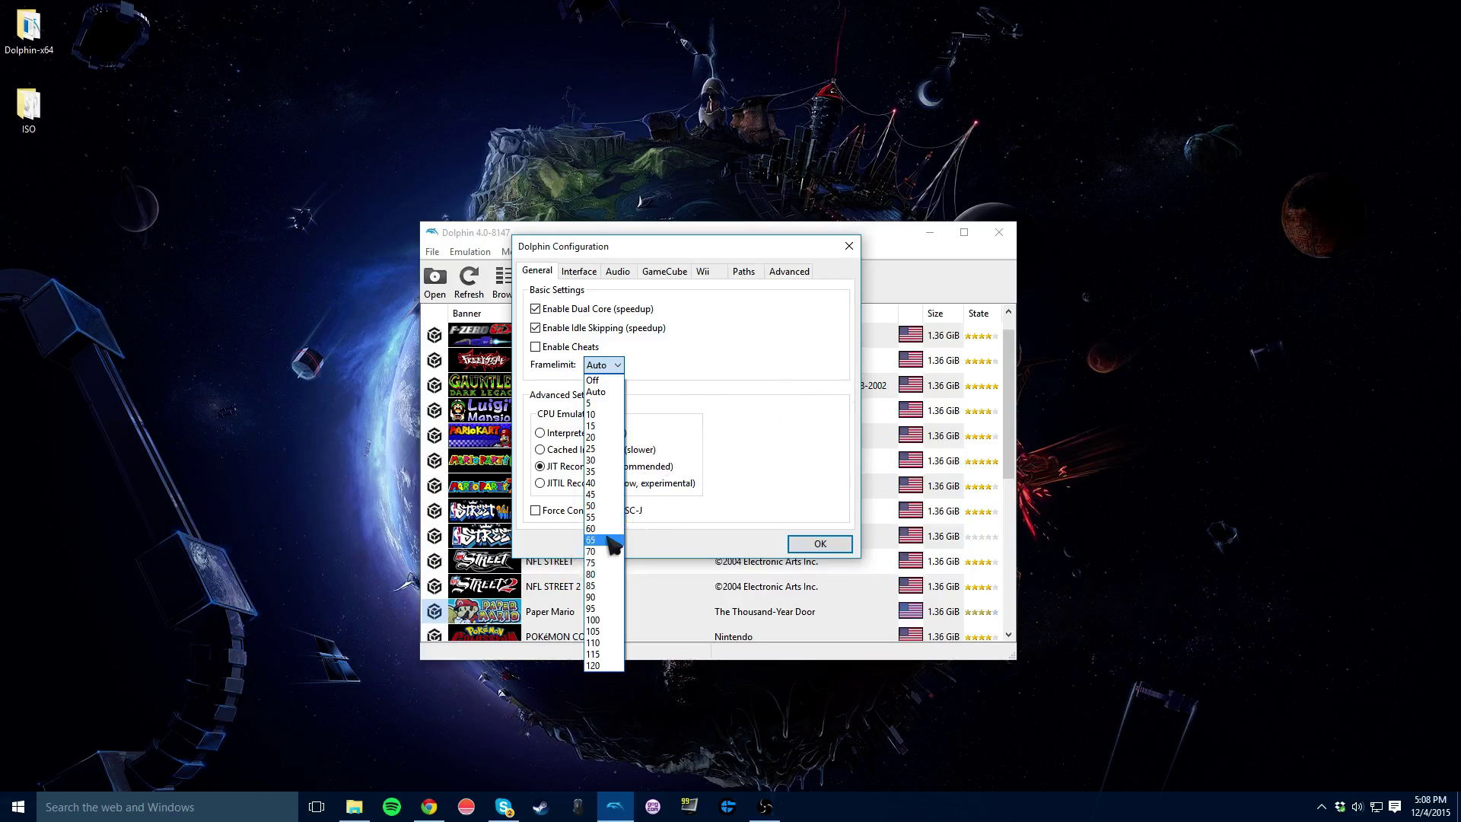
{"action": "left_click", "coordinate": [780, 394]}
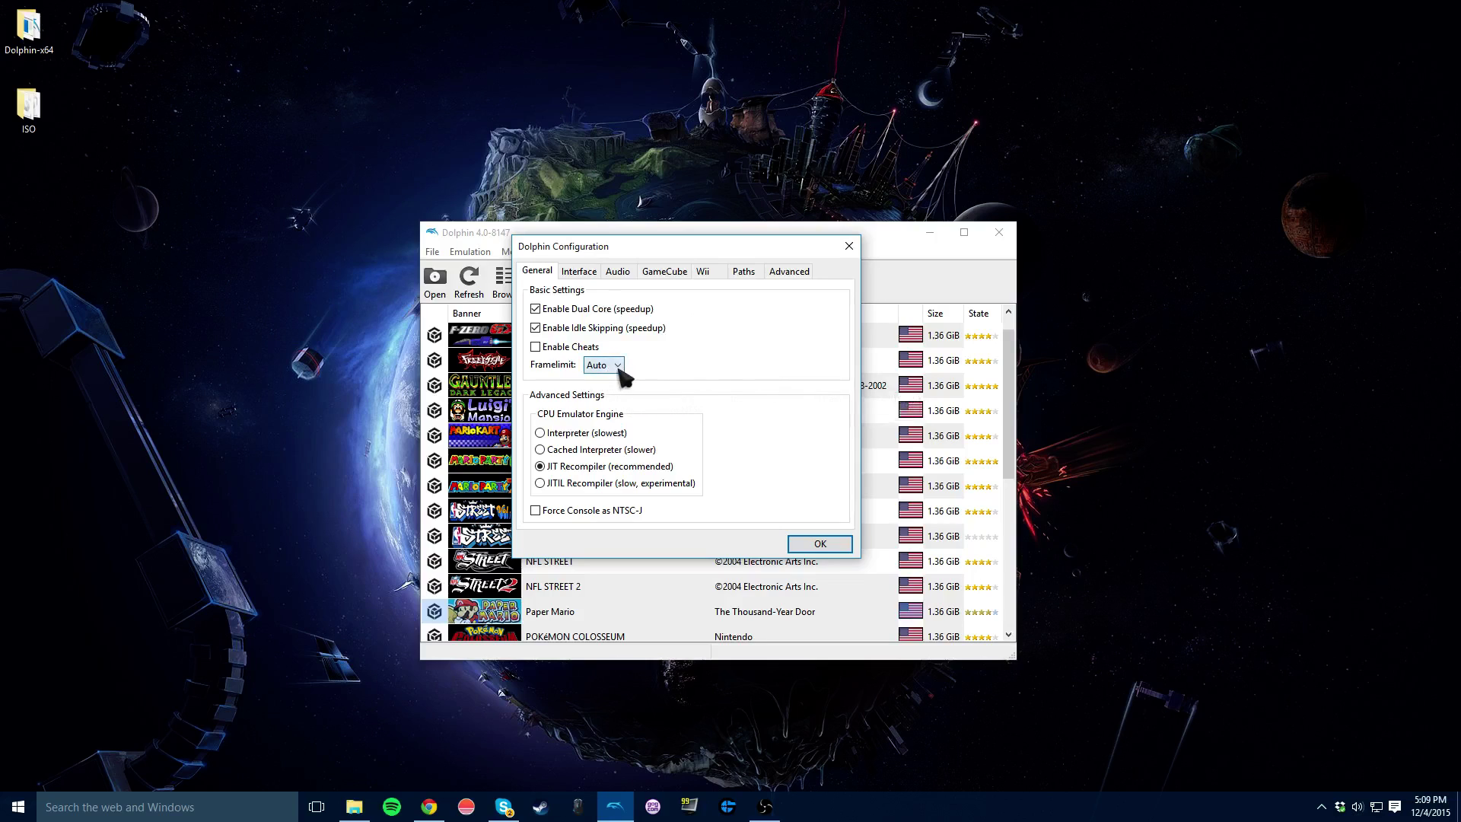
- Look through the Interface, Audio, GameCube and Wii settings and close the configuration
{"action": "left_click", "coordinate": [572, 274]}
{"action": "left_click", "coordinate": [618, 272]}
{"action": "left_click", "coordinate": [668, 272]}
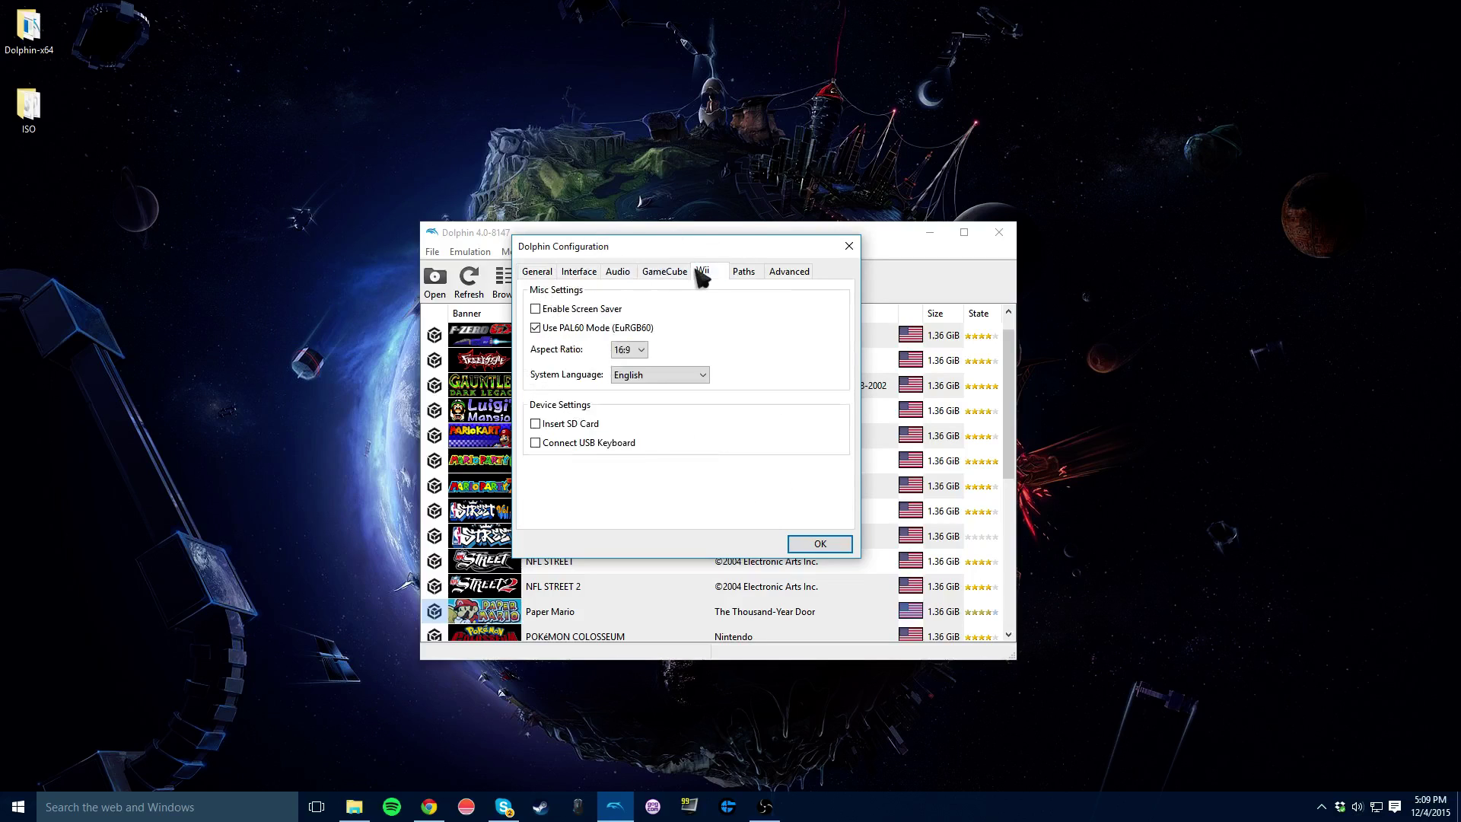
{"action": "left_click", "coordinate": [618, 273]}
{"action": "left_click", "coordinate": [537, 271]}
{"action": "left_click", "coordinate": [814, 543]}
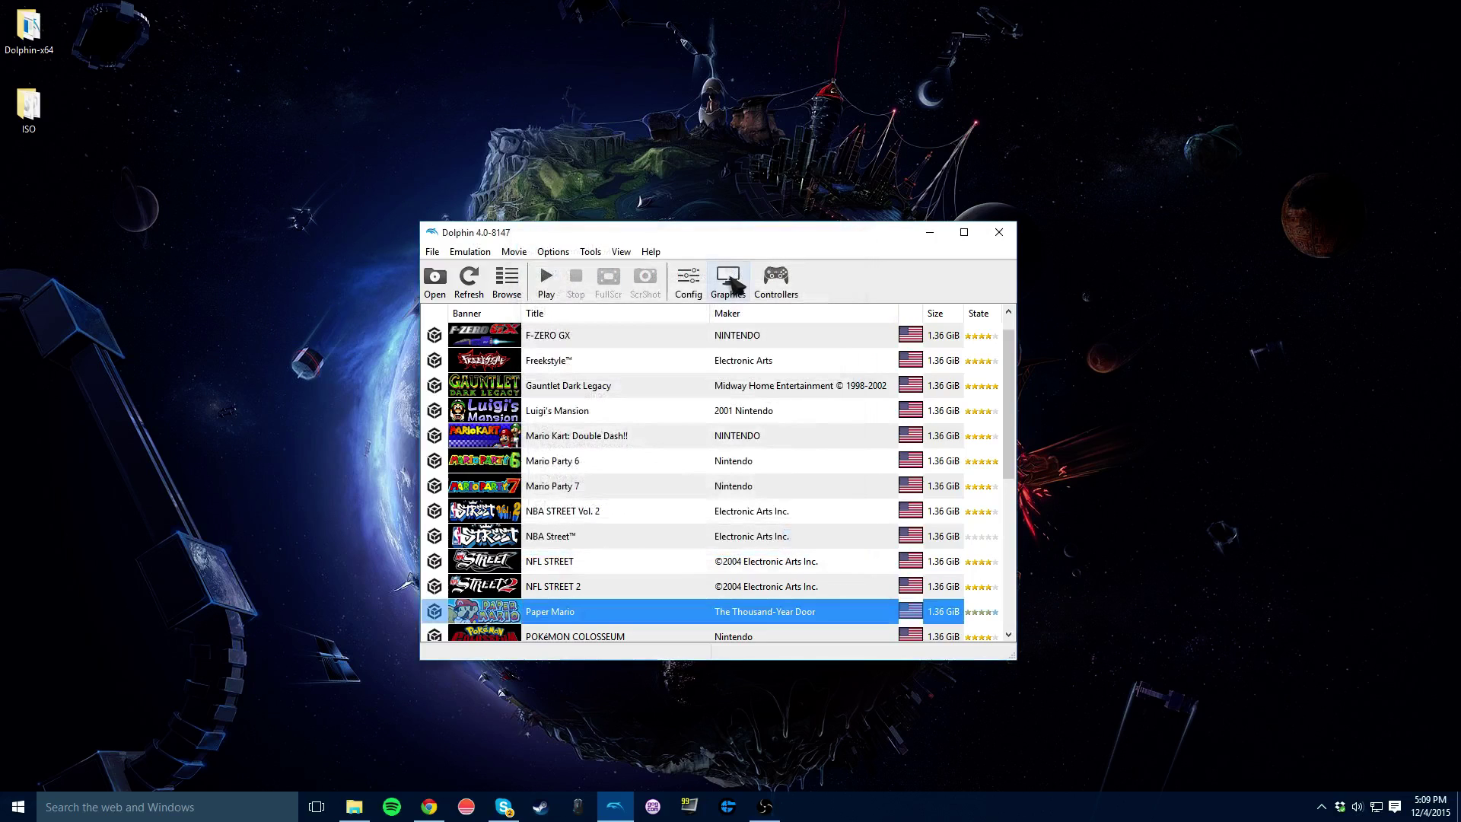
- Open the graphics configuration and choose Direct3D as the backend
{"action": "left_click", "coordinate": [728, 280]}
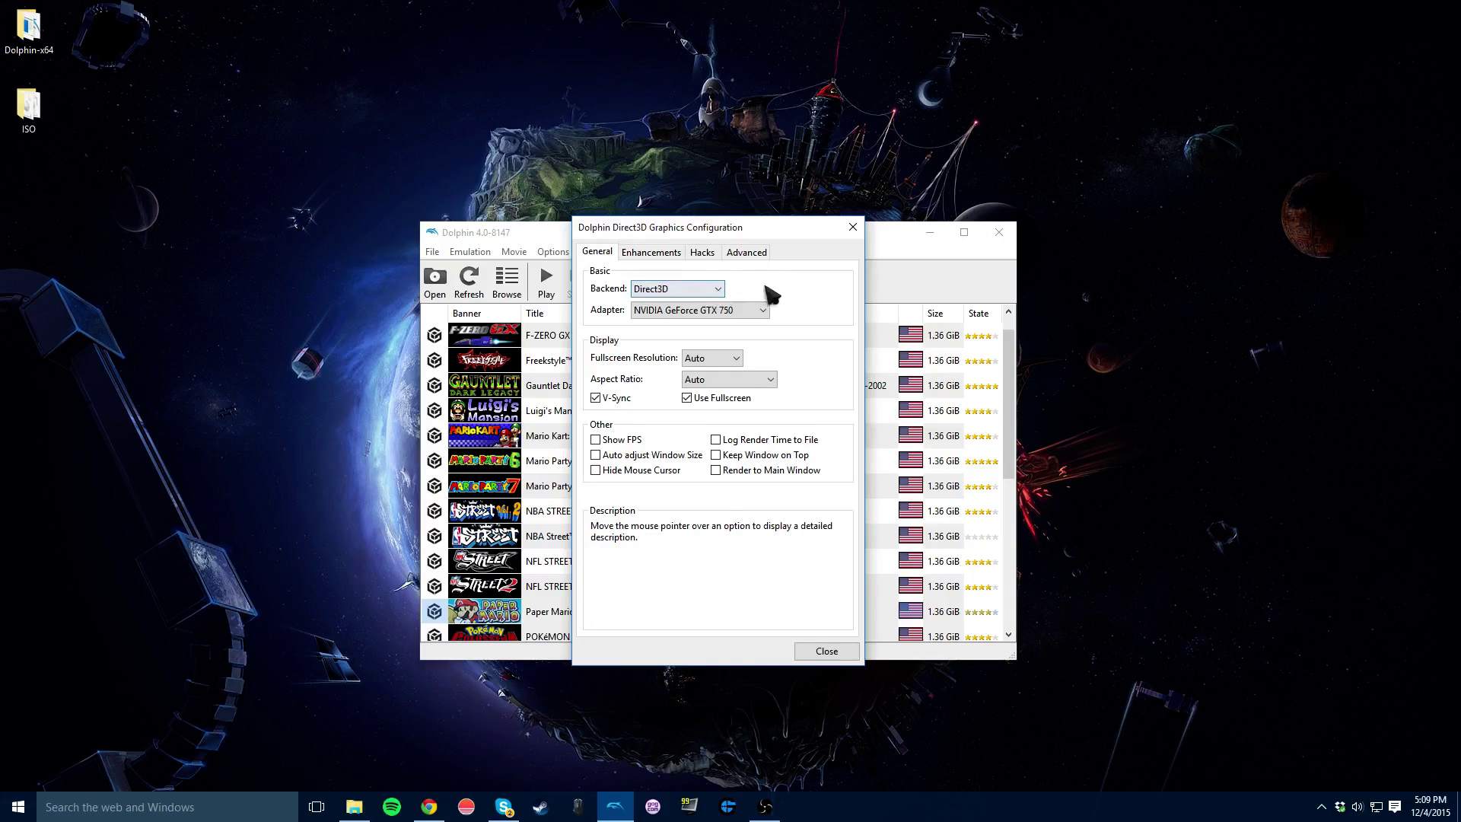
{"action": "left_click", "coordinate": [715, 289]}
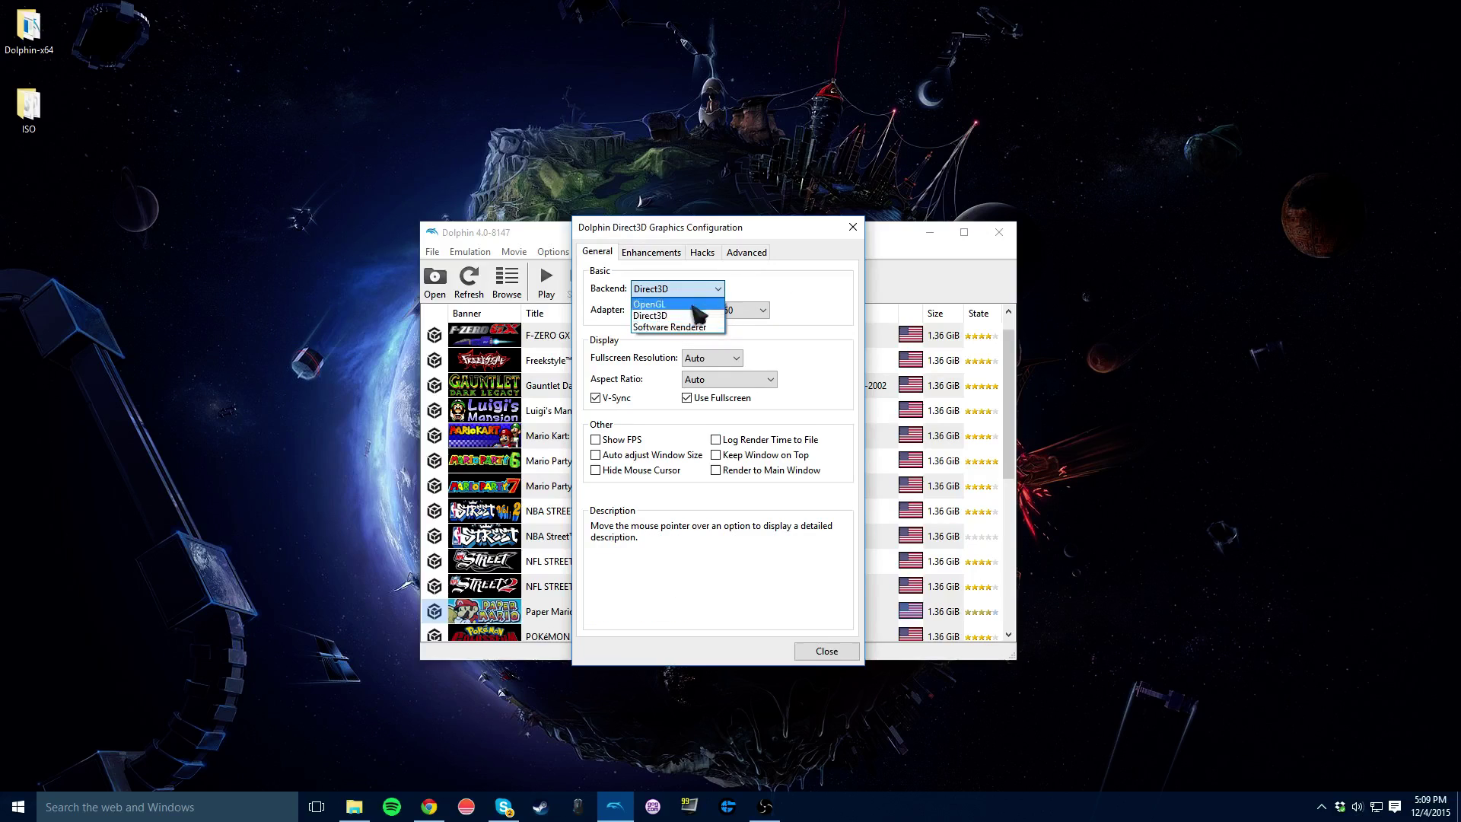
{"action": "left_click", "coordinate": [677, 314]}
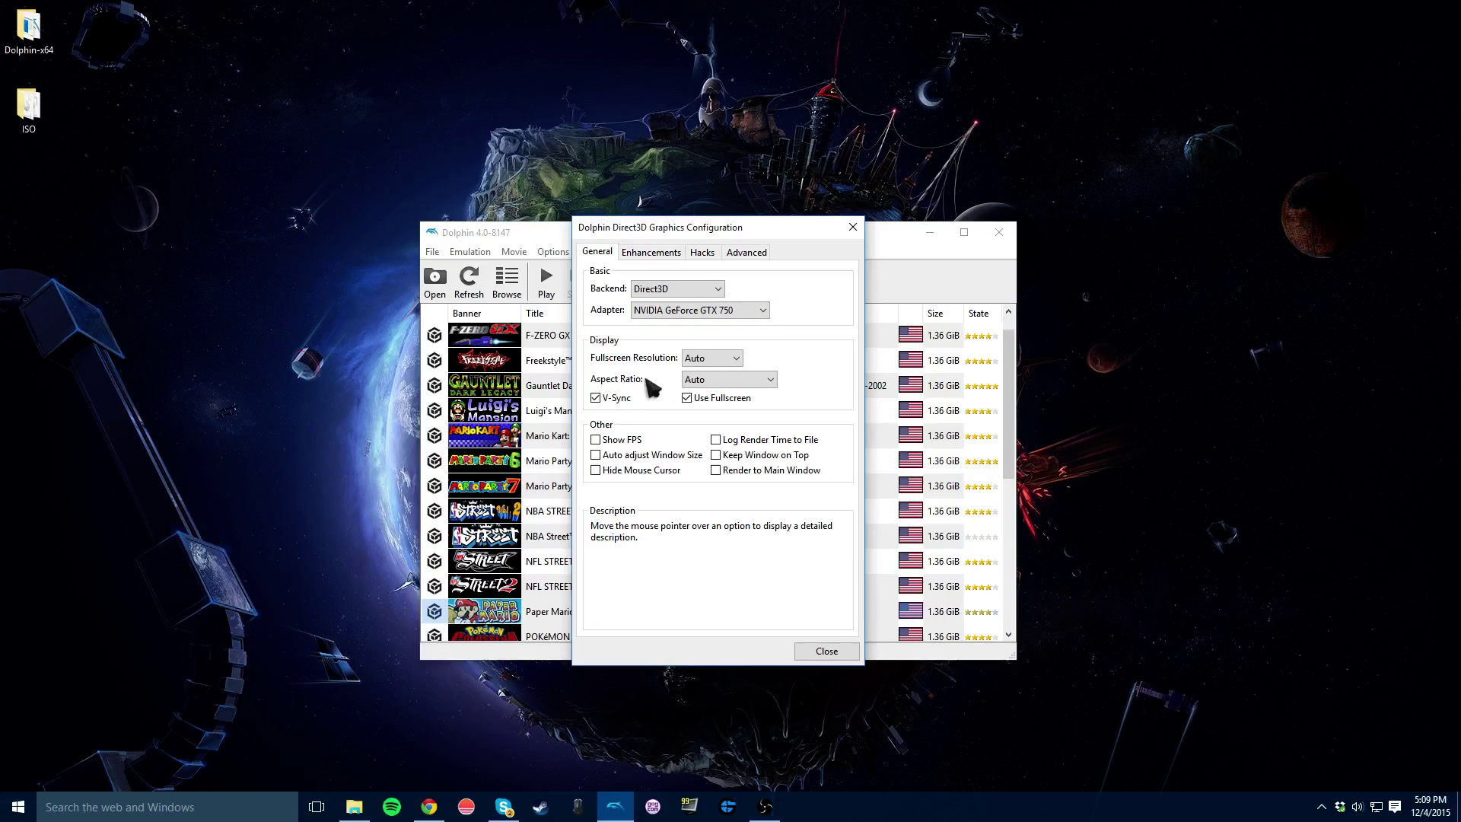
{"action": "mouse_move", "coordinate": [733, 364]}
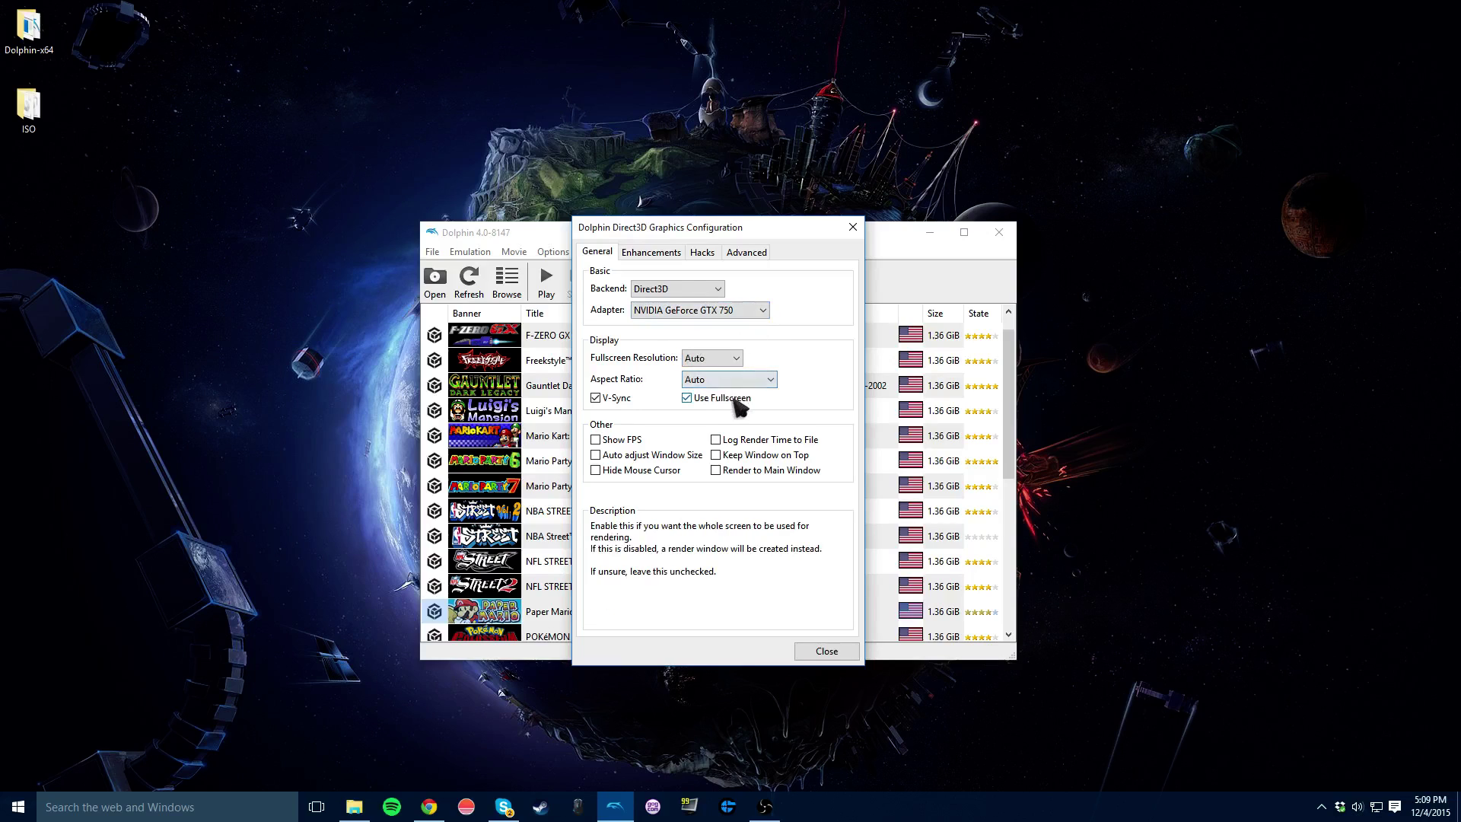
- Examine the graphics enhancements, hacks and advanced settings, including the available internal resolutions
{"action": "left_click", "coordinate": [653, 252]}
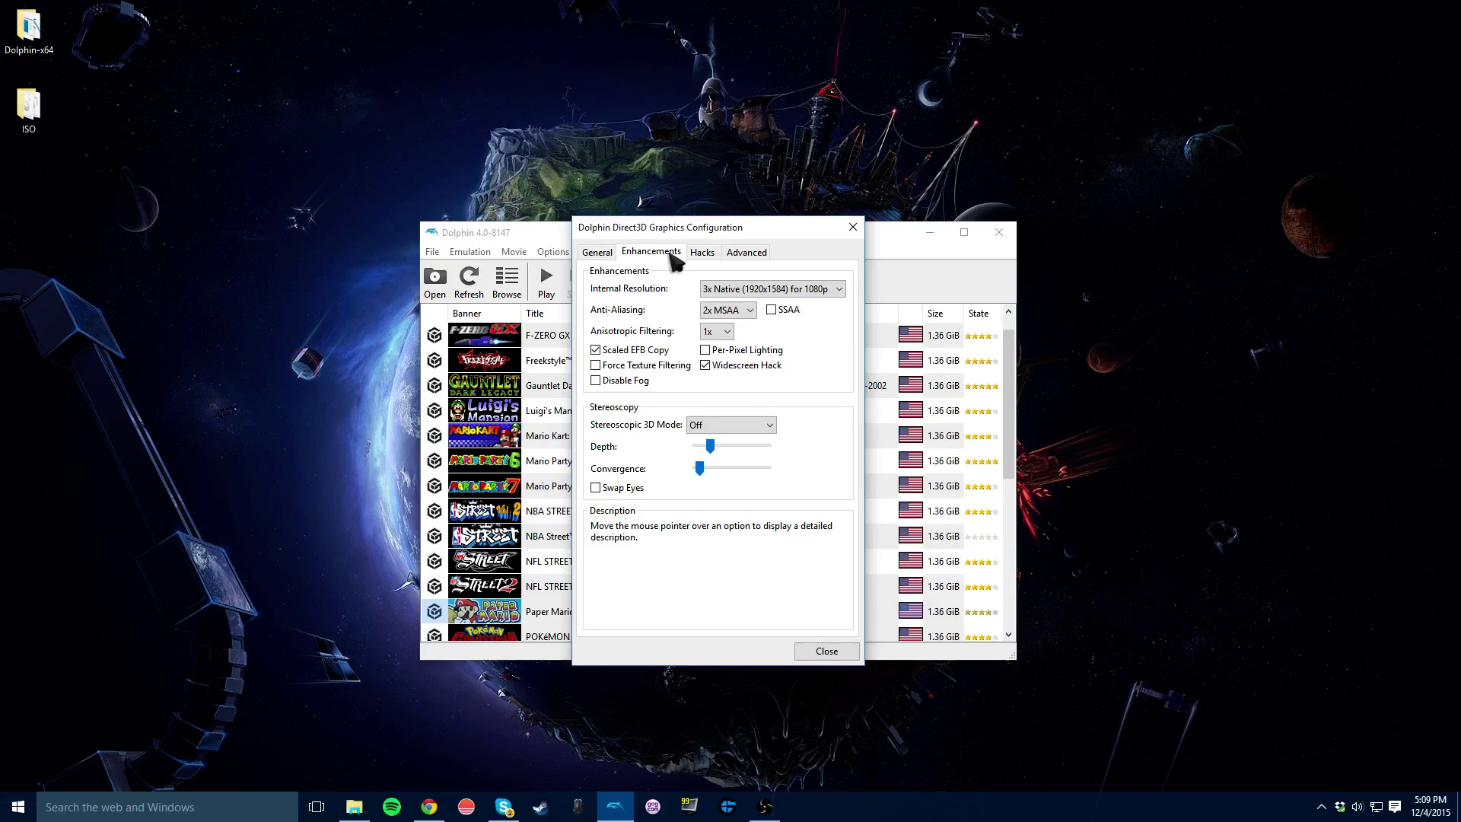
{"action": "left_click", "coordinate": [757, 288]}
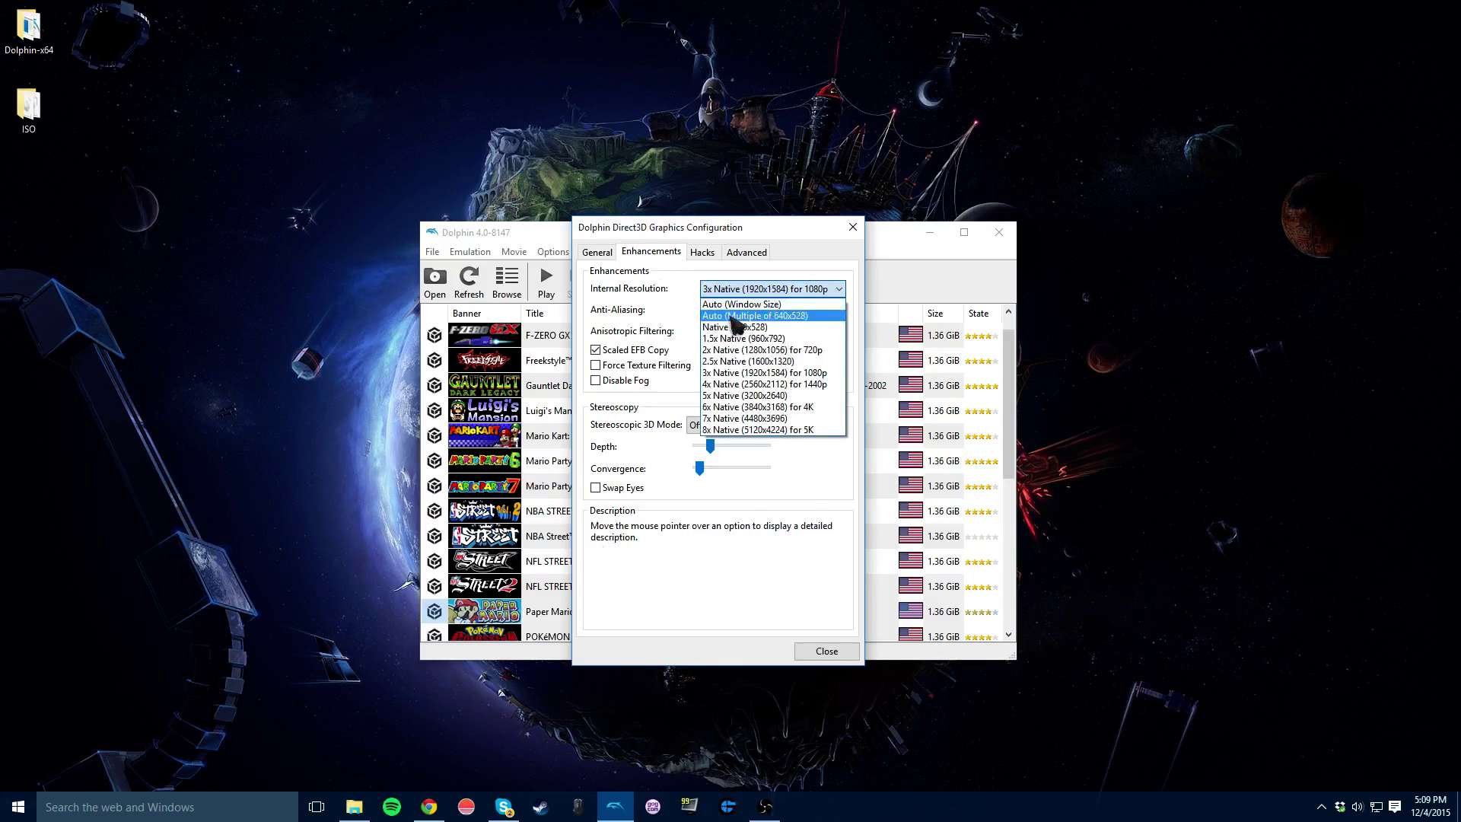
{"action": "left_click", "coordinate": [789, 292]}
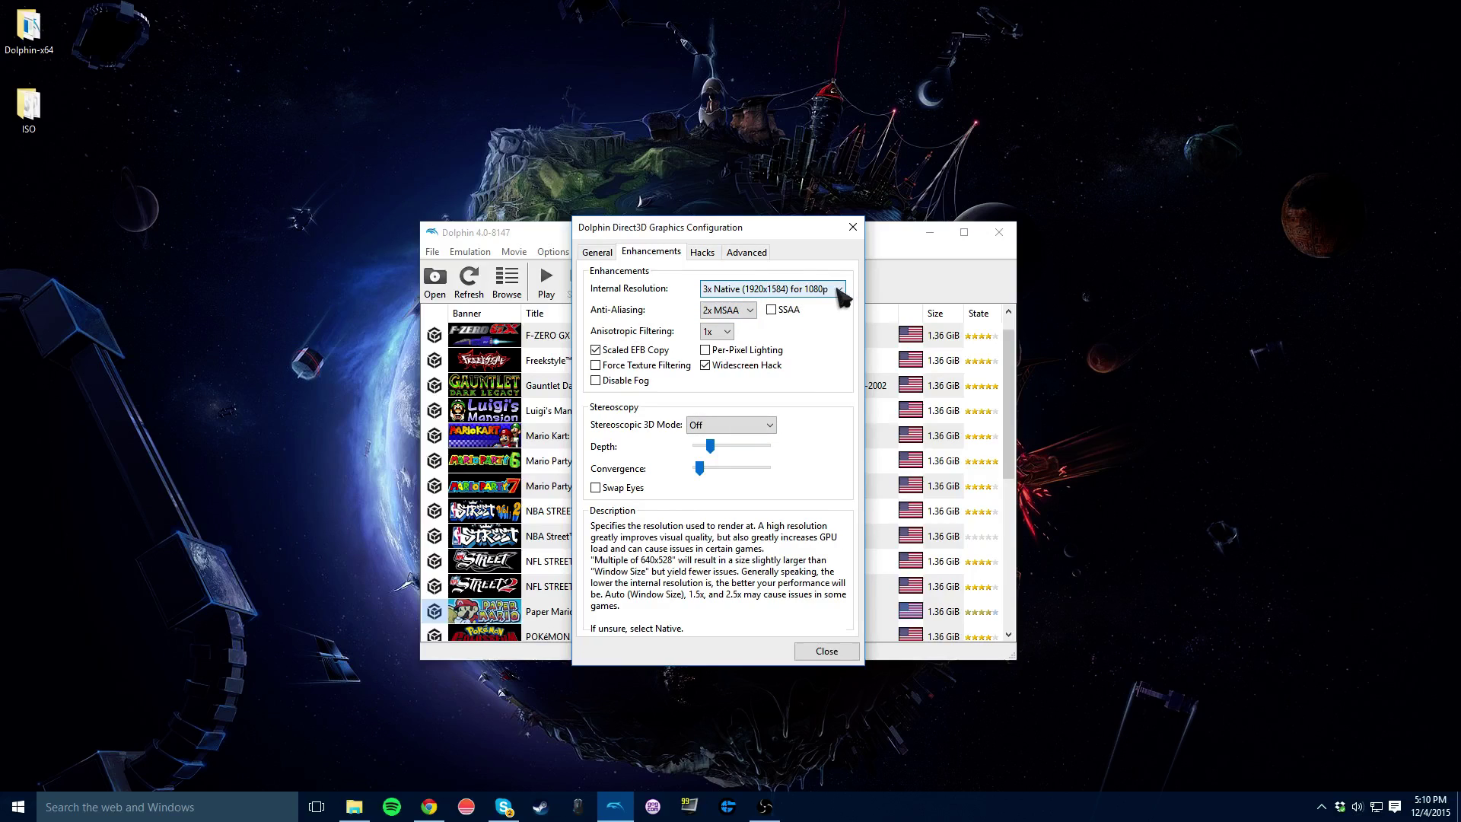
{"action": "left_click", "coordinate": [702, 254]}
{"action": "left_click", "coordinate": [746, 254]}
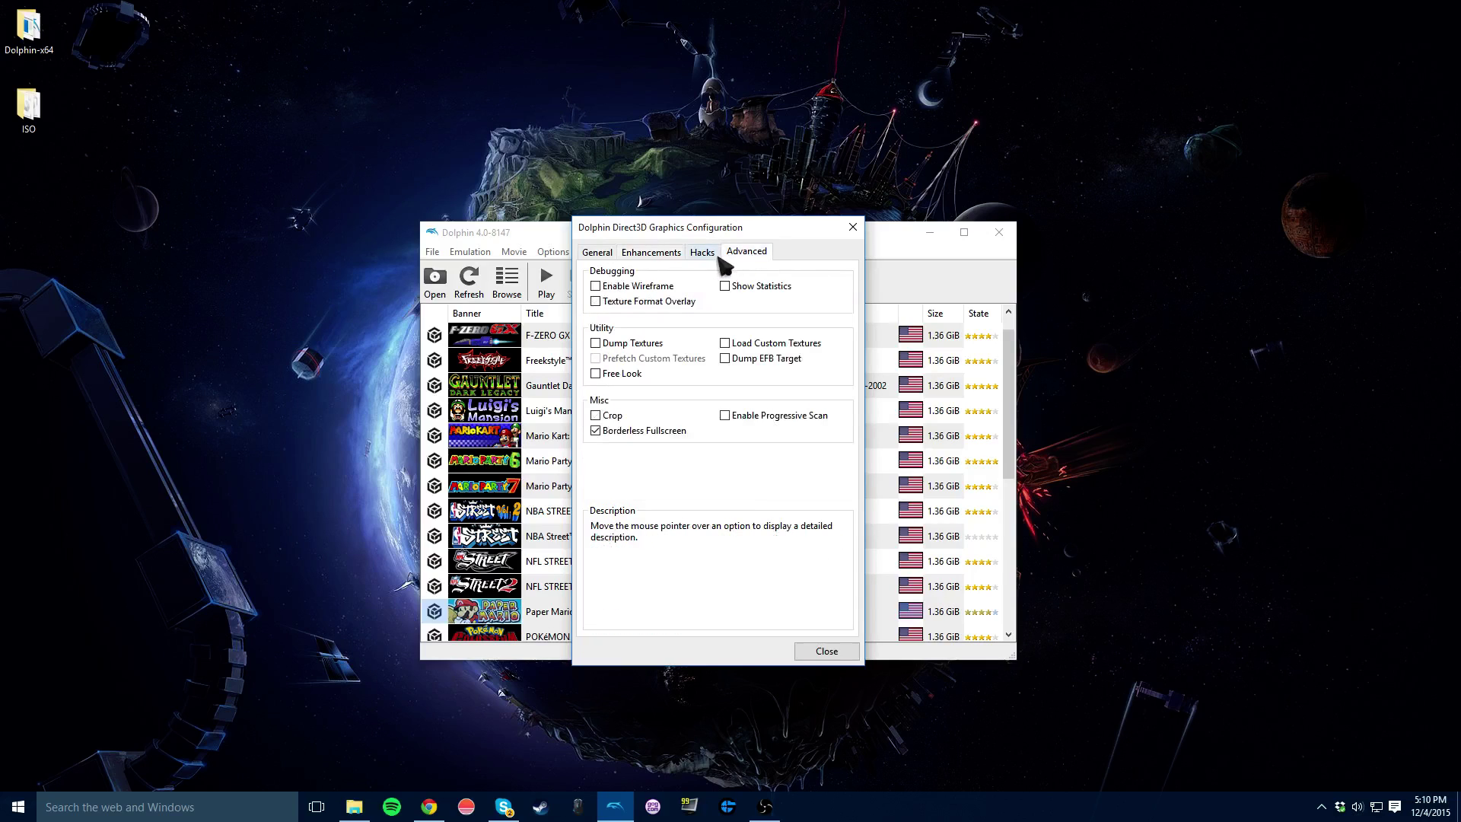
{"action": "left_click", "coordinate": [671, 253]}
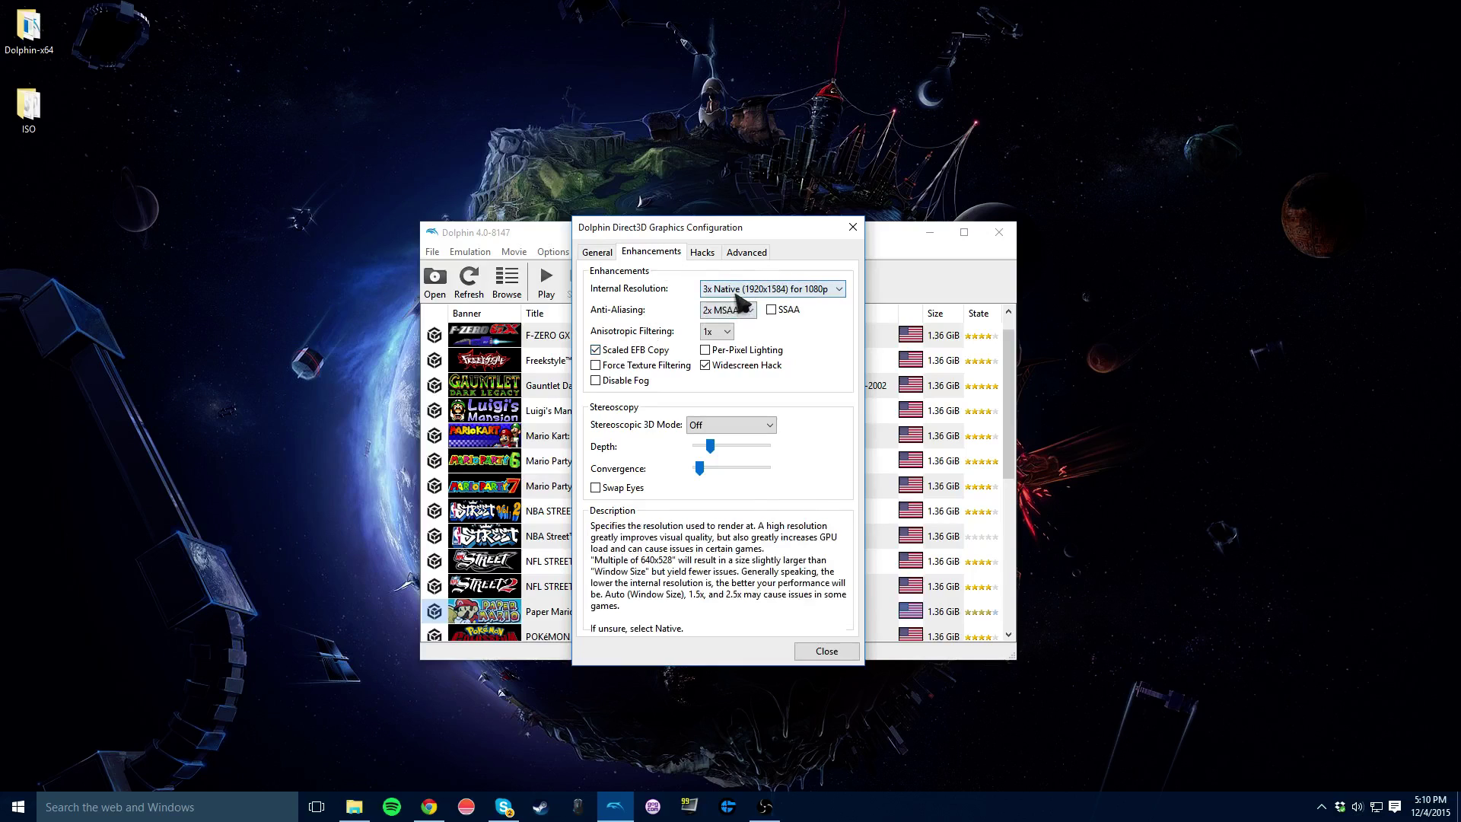
{"action": "left_click", "coordinate": [735, 290]}
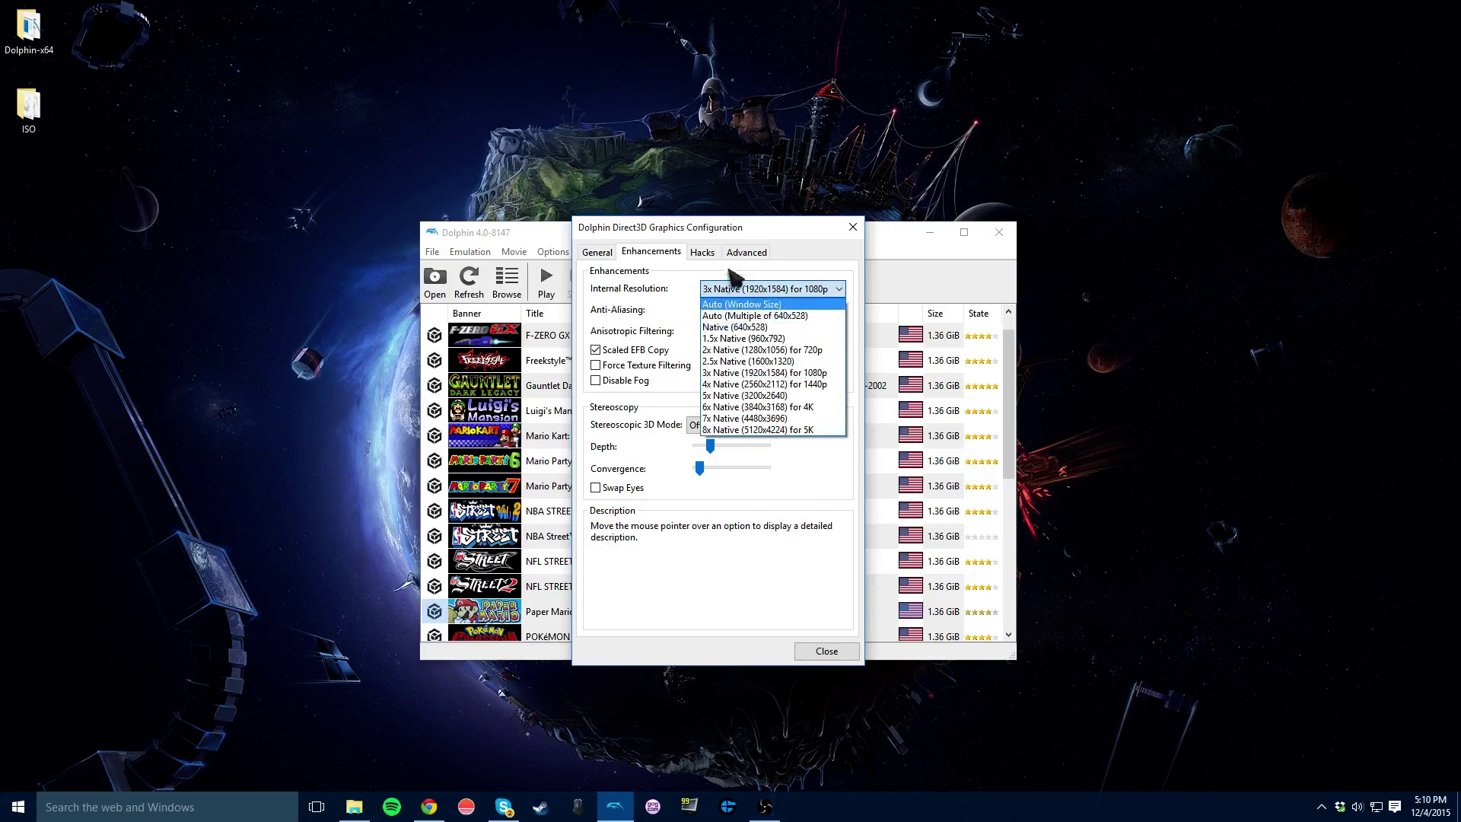
{"action": "left_click", "coordinate": [750, 237]}
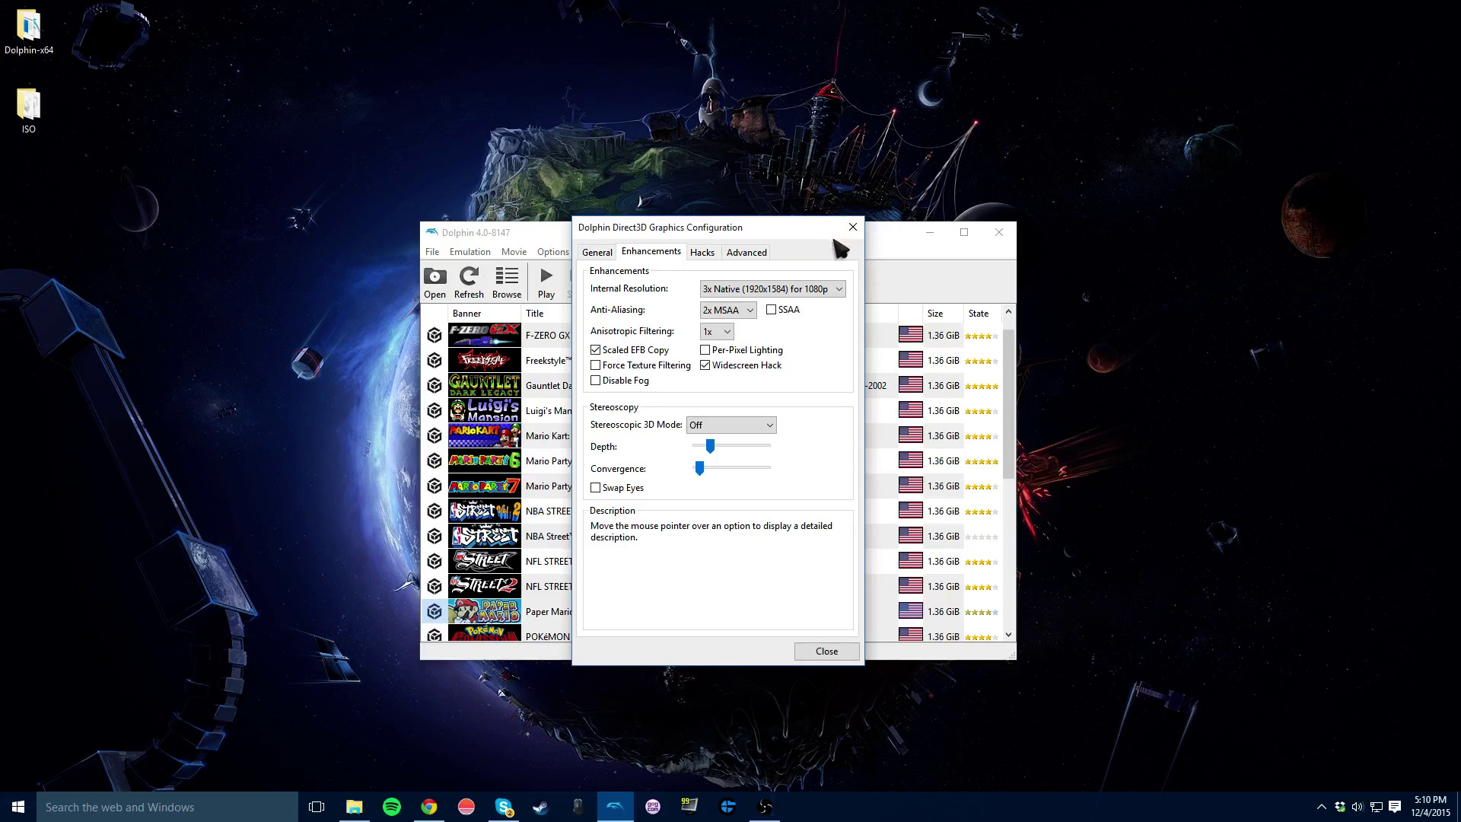
- Set the internal resolution to 3x Native (1920x1584) for 1080p and close the graphics configuration
{"action": "left_click_drag", "start_coordinate": [799, 238], "coordinate": [794, 215]}
{"action": "left_click", "coordinate": [723, 266]}
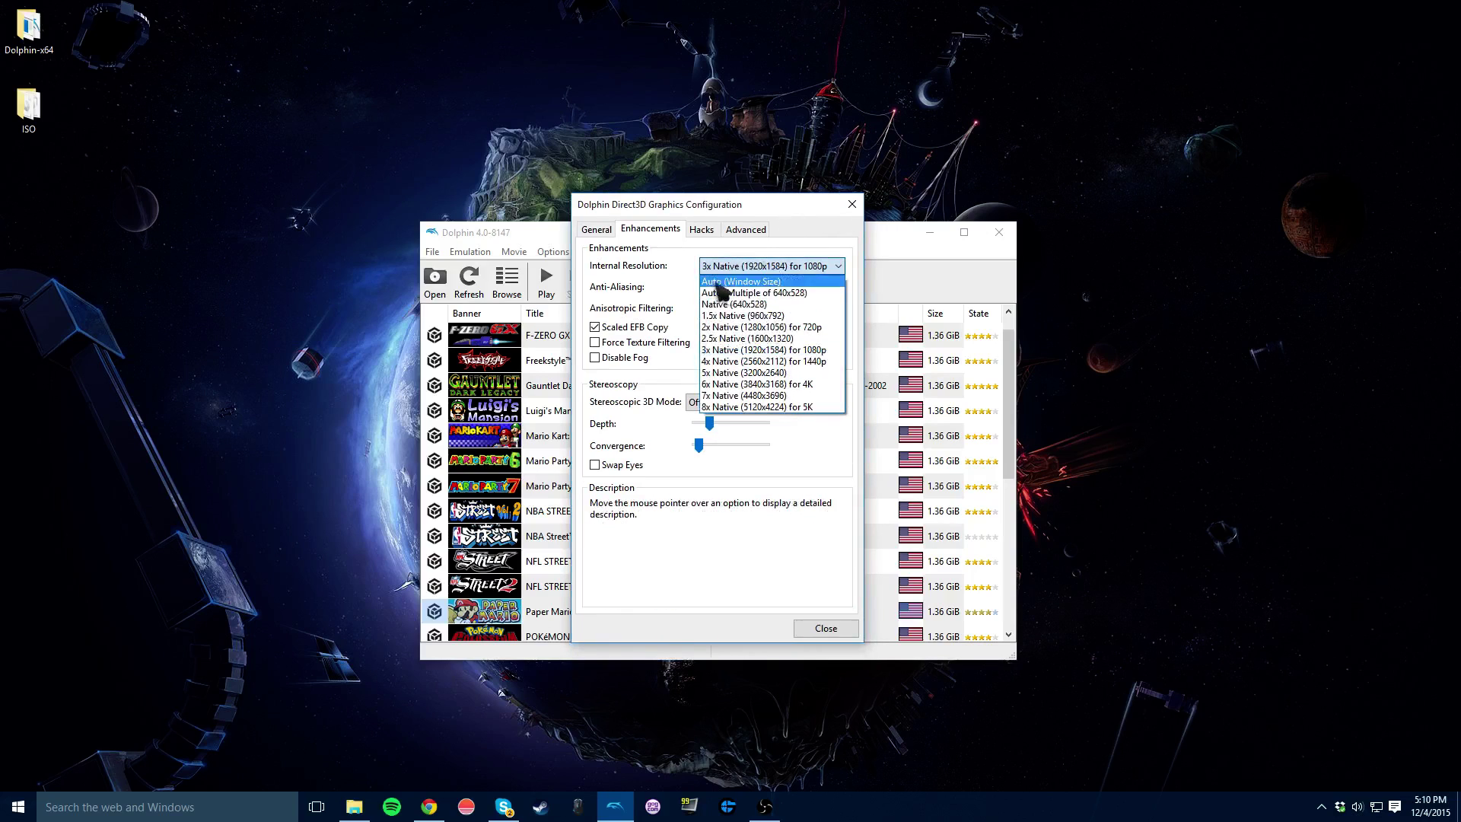
{"action": "left_click", "coordinate": [761, 350]}
{"action": "left_click", "coordinate": [828, 629]}
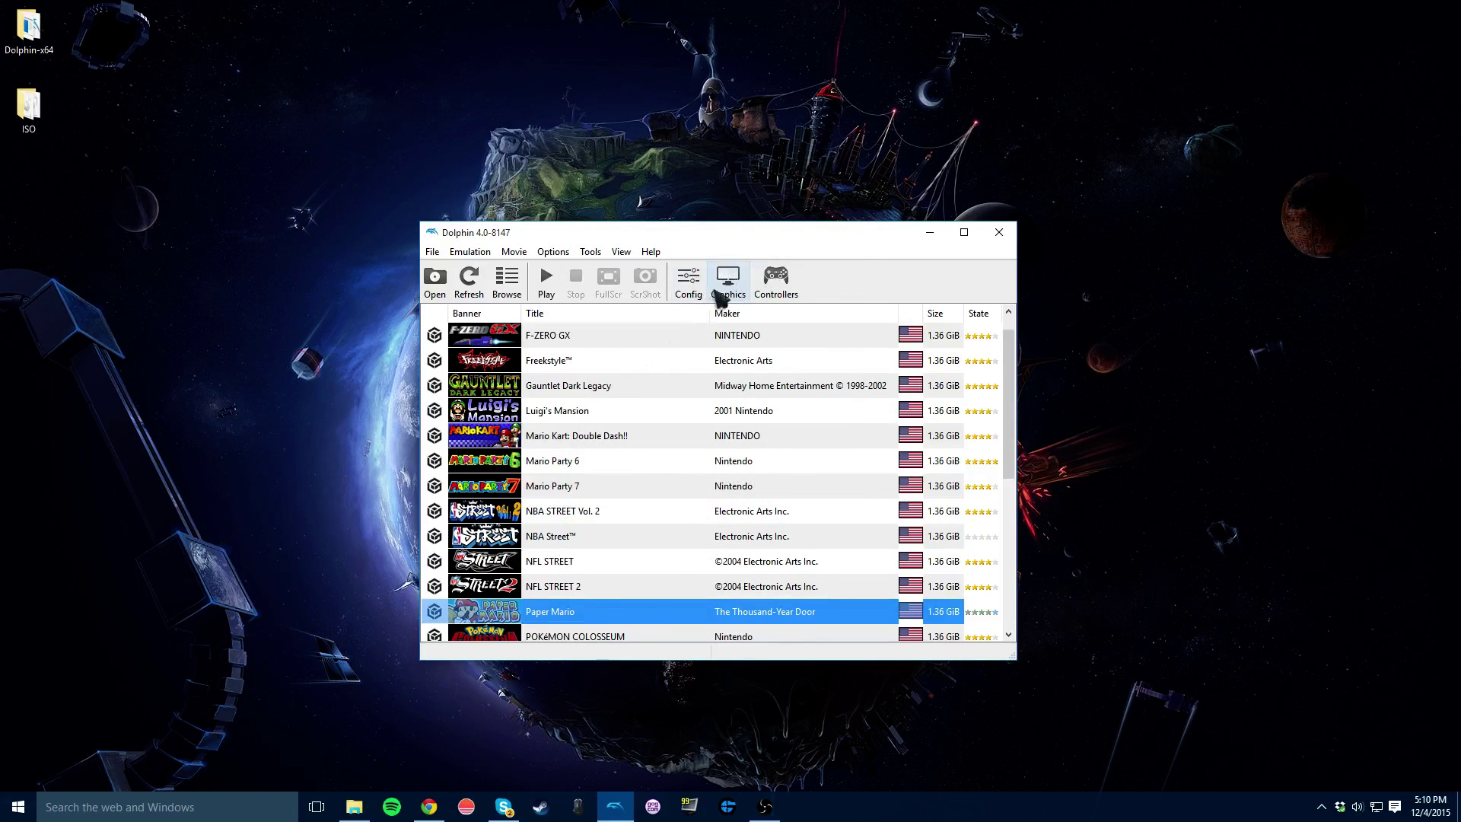
- Reopen the graphics enhancements to recheck the internal resolution selection and close the graphics configuration
{"action": "left_click", "coordinate": [728, 283]}
{"action": "left_click", "coordinate": [651, 251]}
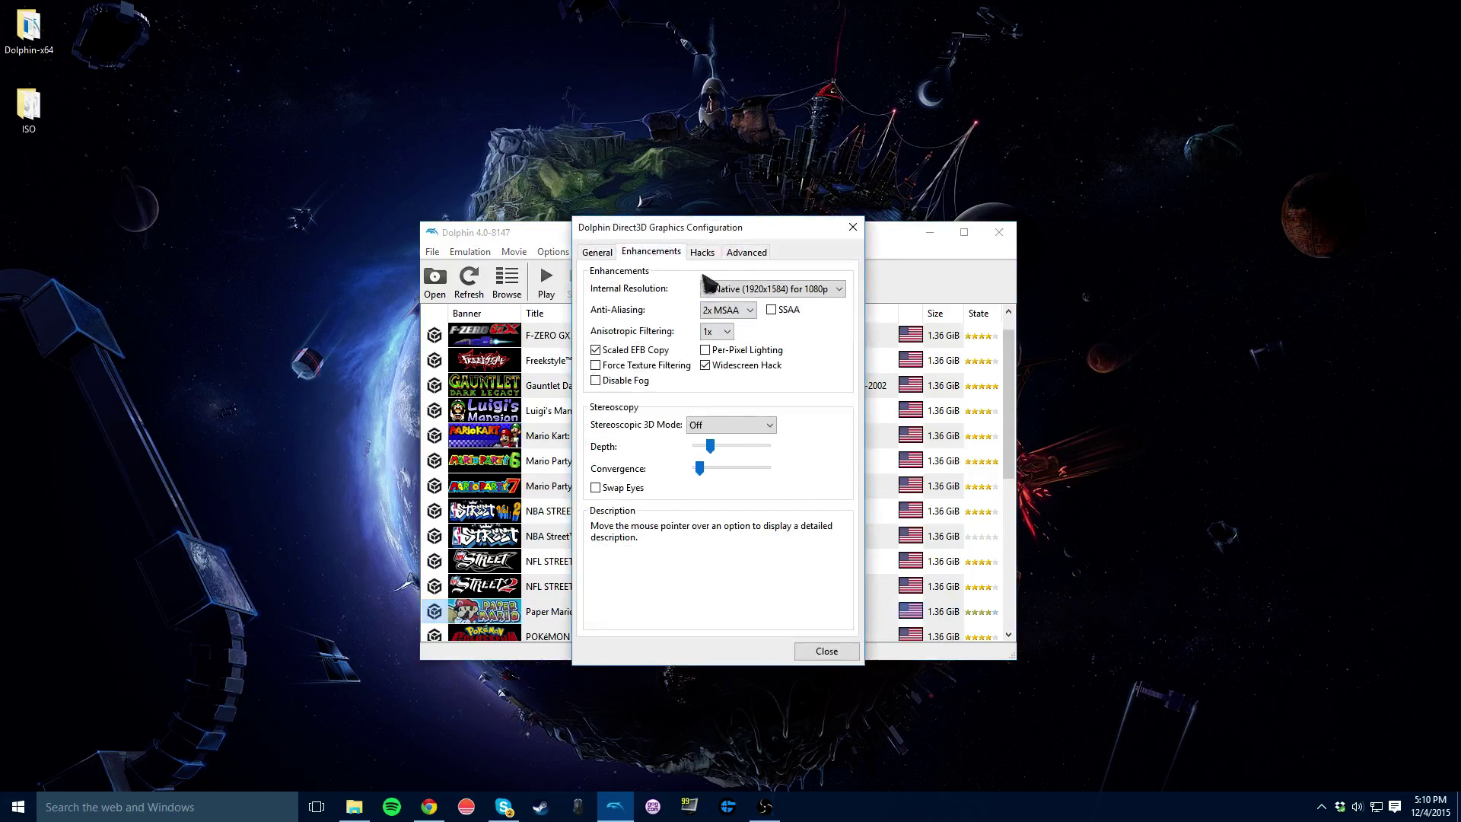
{"action": "left_click", "coordinate": [706, 288]}
{"action": "left_click", "coordinate": [749, 356]}
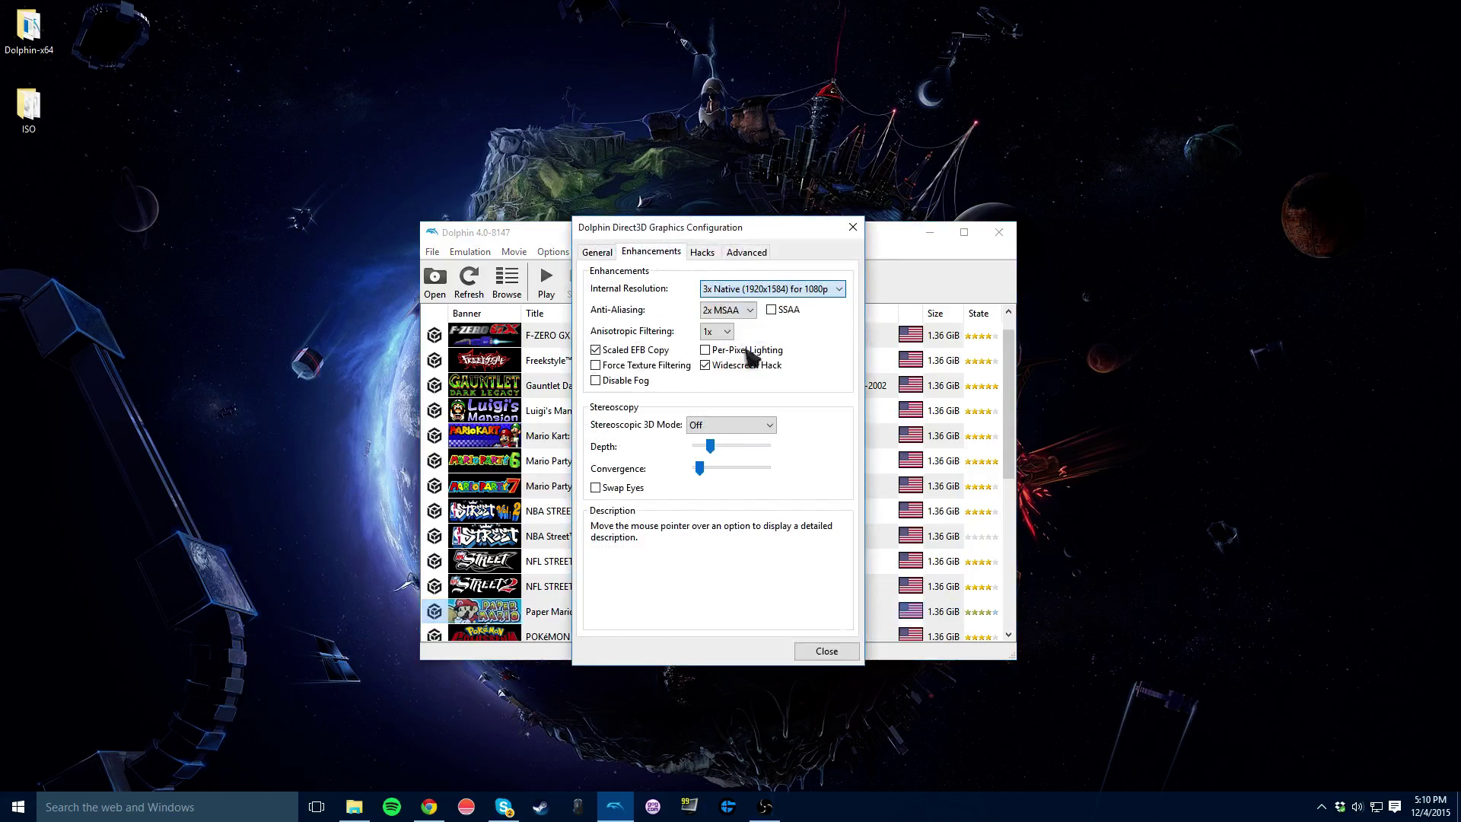
{"action": "left_click", "coordinate": [814, 650]}
- Look through the full list of installed games in the game library
{"action": "scroll", "coordinate": [770, 541], "scroll_direction": "up", "scroll_amount": 1}
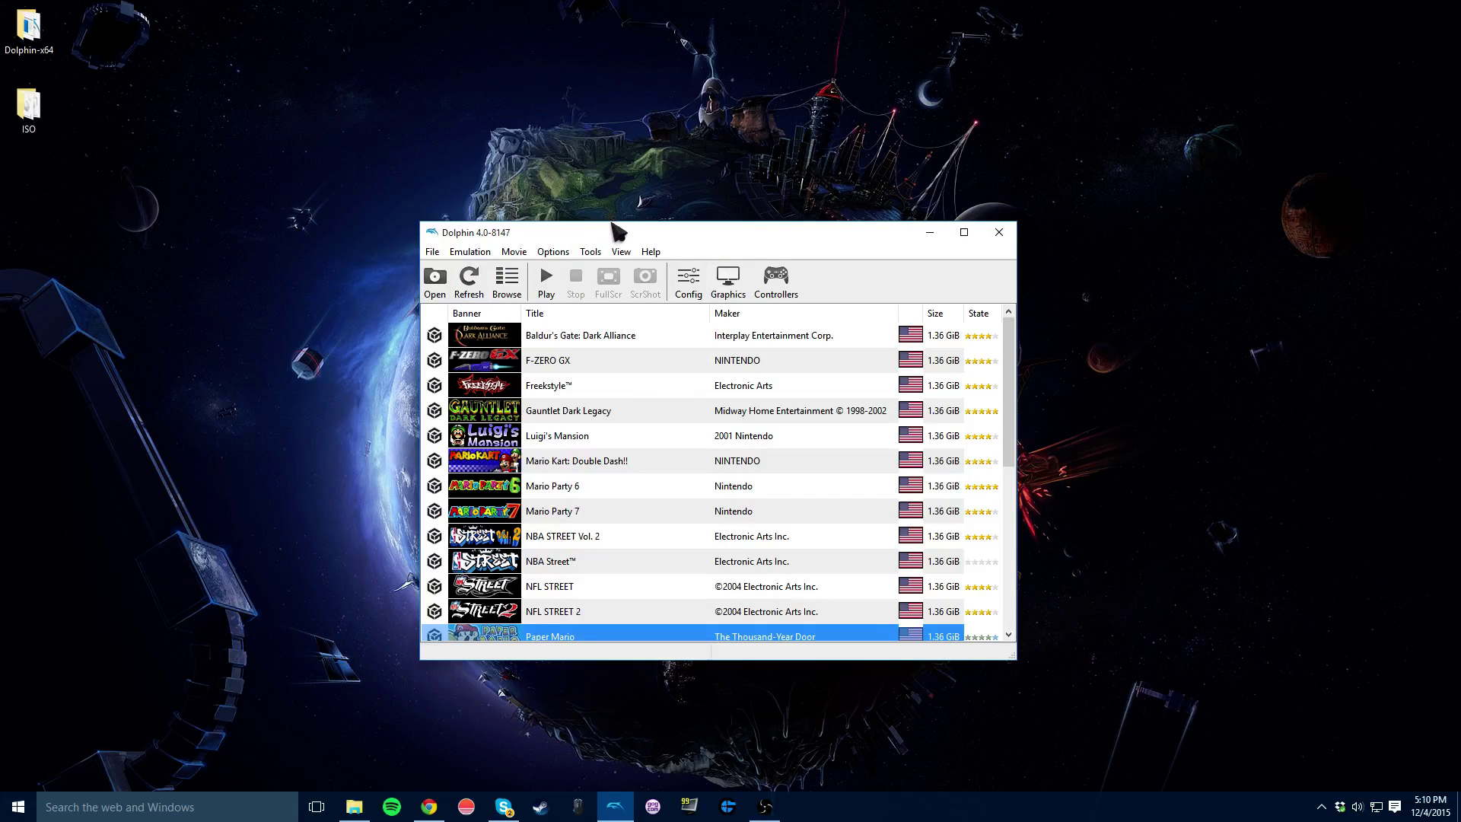
{"action": "left_click_drag", "start_coordinate": [636, 232], "coordinate": [631, 200]}
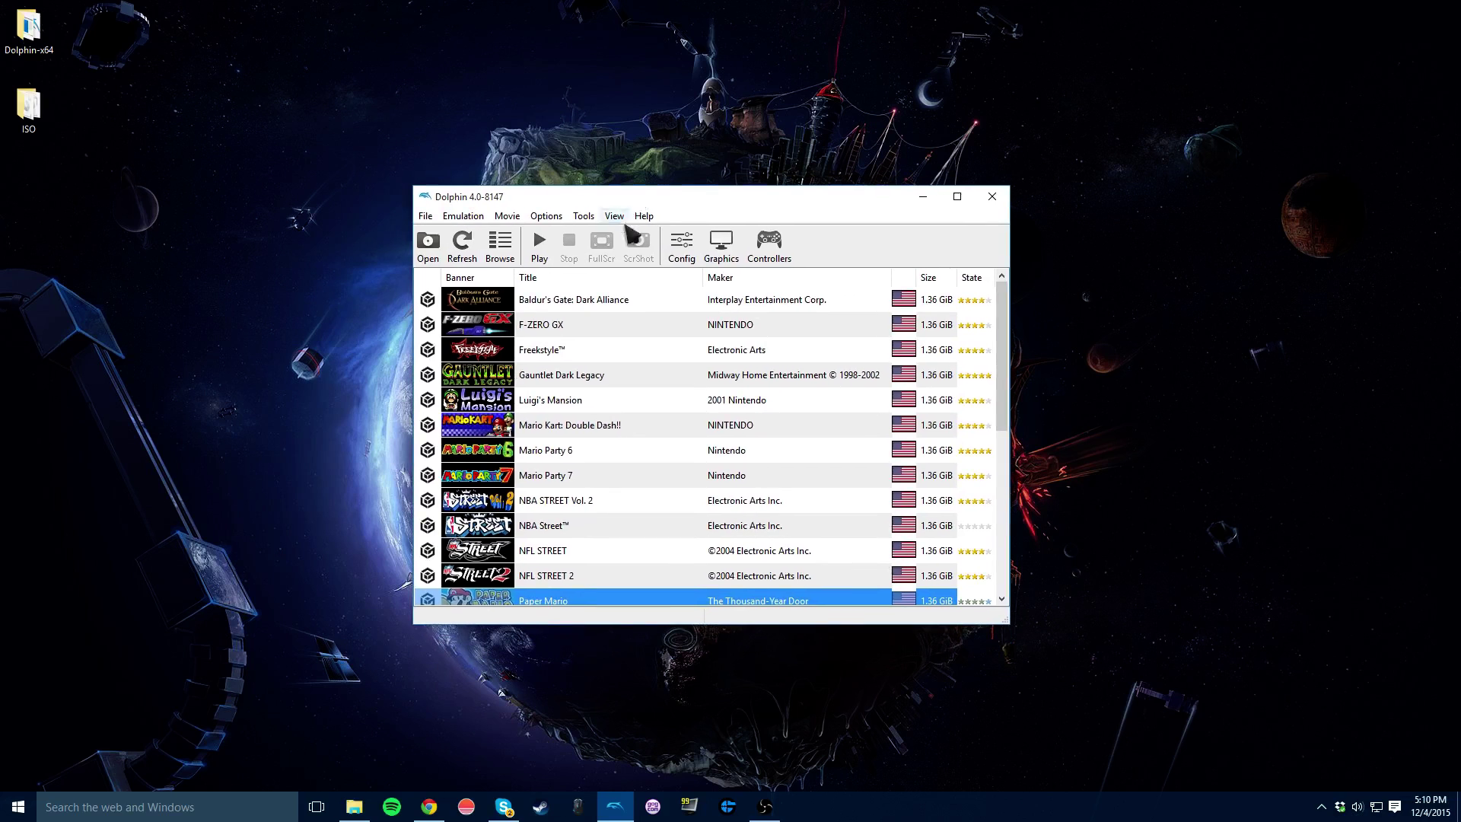
{"action": "scroll", "coordinate": [630, 467], "scroll_direction": "down", "scroll_amount": 3}
{"action": "scroll", "coordinate": [663, 555], "scroll_direction": "up", "scroll_amount": 3}
{"action": "scroll", "coordinate": [708, 542], "scroll_direction": "down", "scroll_amount": 3}
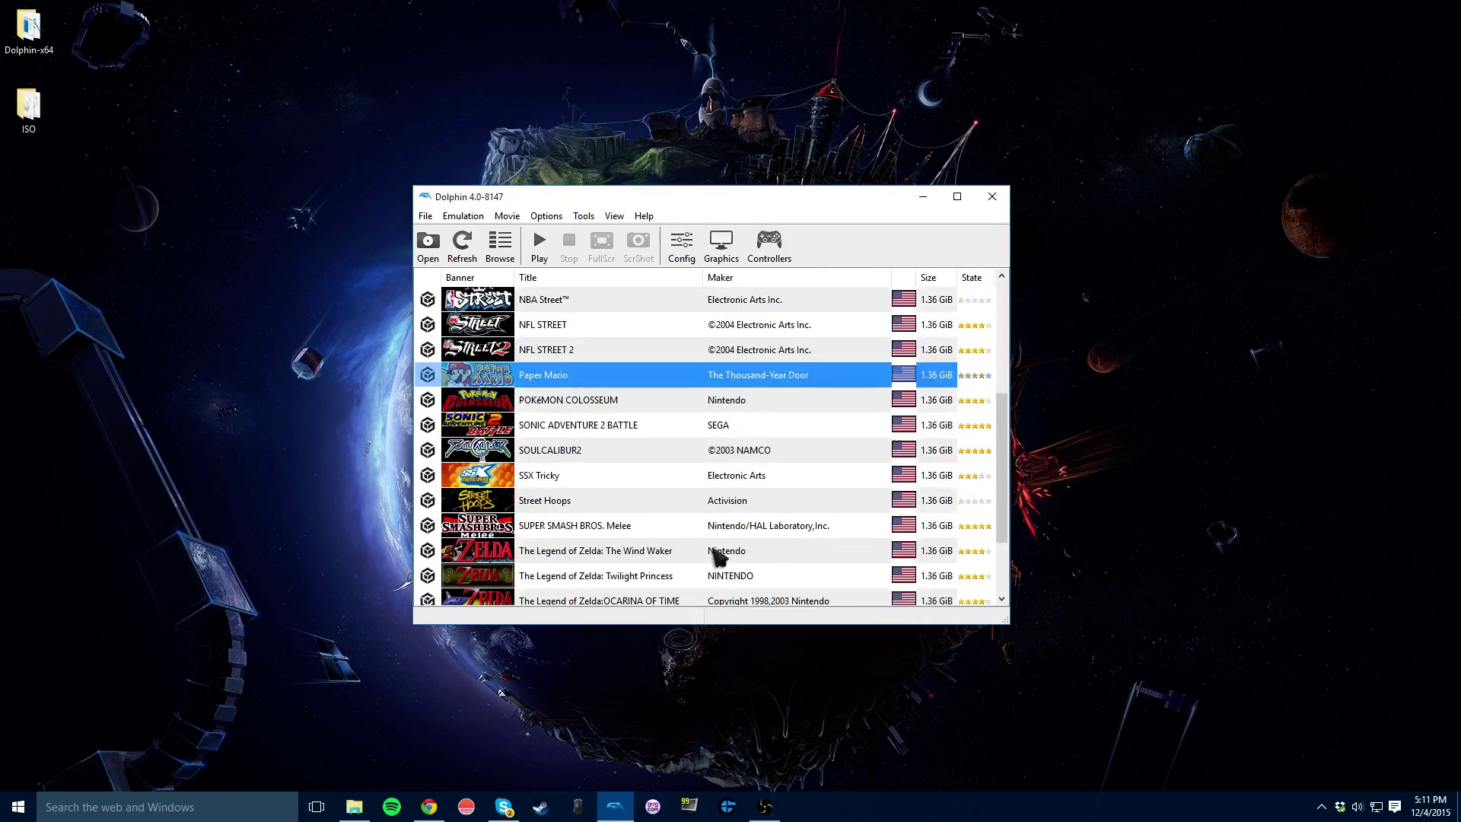
{"action": "scroll", "coordinate": [709, 546], "scroll_direction": "up", "scroll_amount": 1}
{"action": "scroll", "coordinate": [713, 552], "scroll_direction": "down", "scroll_amount": 2}
{"action": "scroll", "coordinate": [719, 555], "scroll_direction": "up", "scroll_amount": 4}
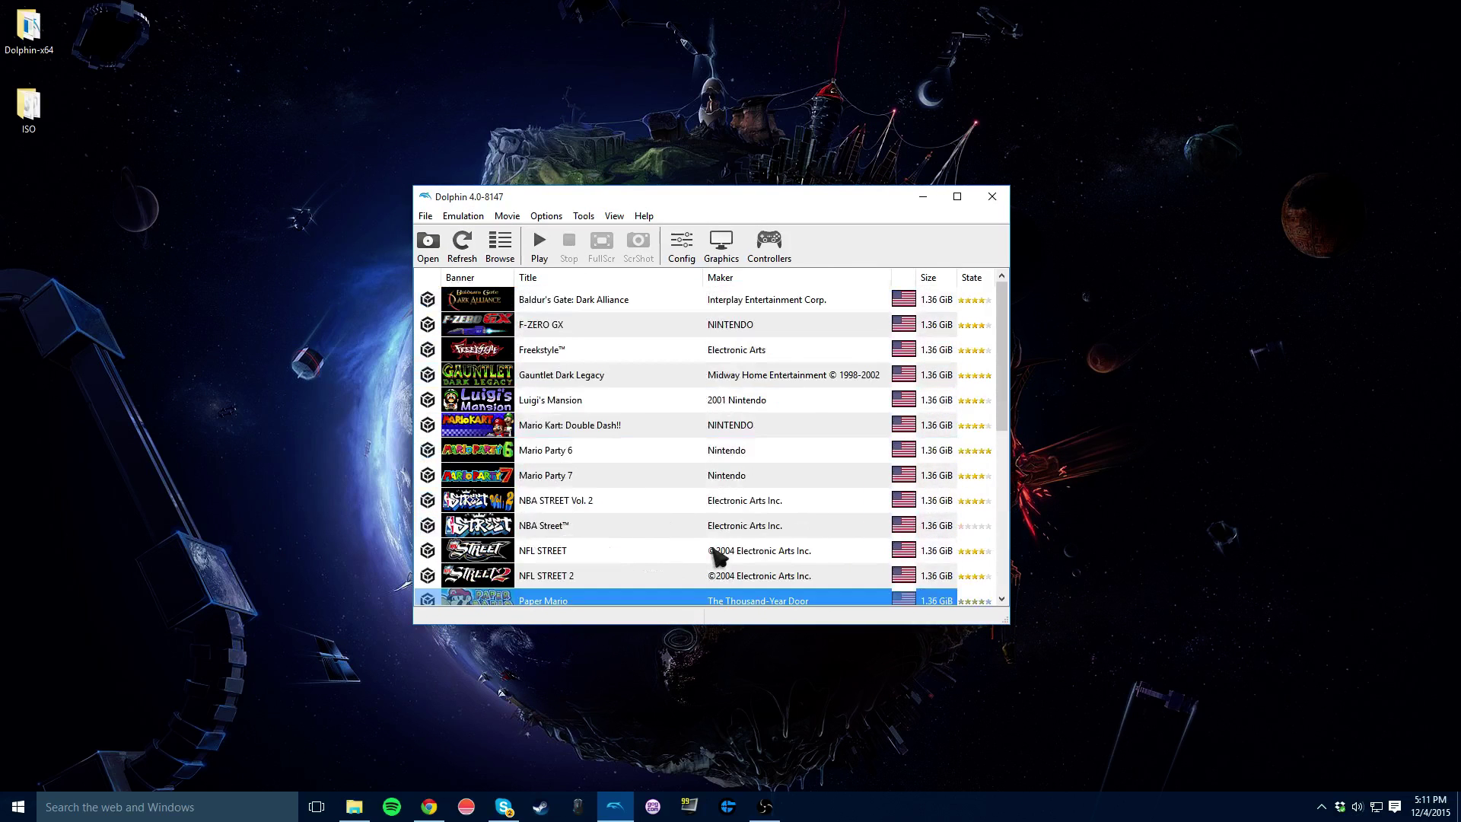